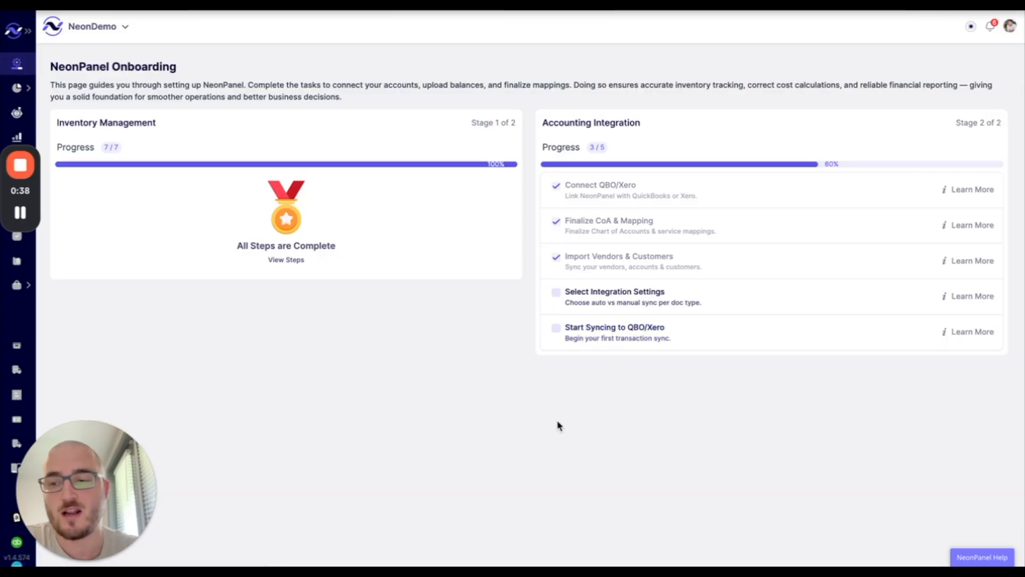
# Open the Select Integration Settings task from the Accounting Integration checklist and look over the accounting sync settings.
pyautogui.click(608, 293)
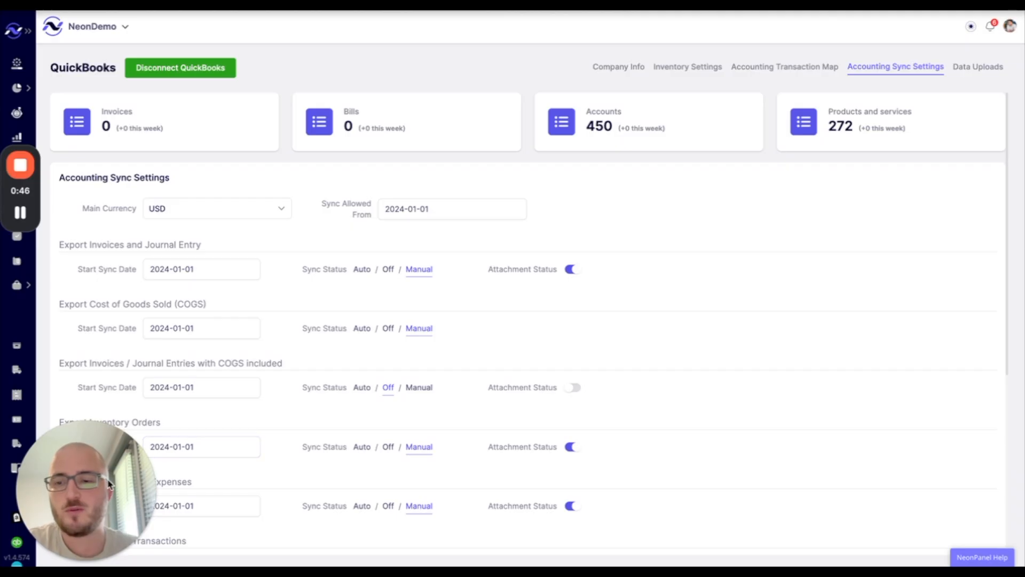
pyautogui.moveTo(123, 483); pyautogui.dragTo(951, 401)
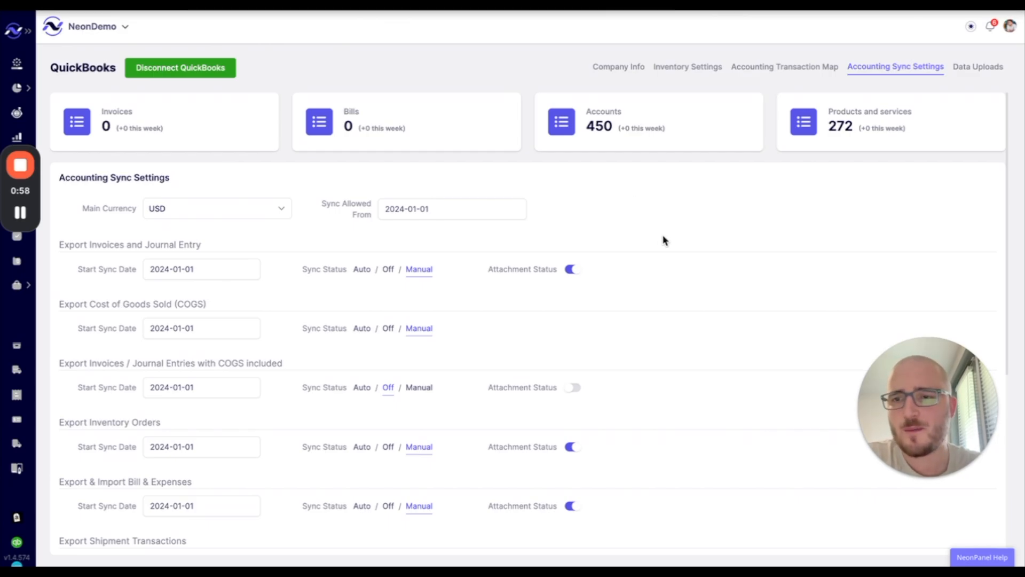
pyautogui.scroll(-2, 664, 240)
pyautogui.scroll(2, 664, 240)
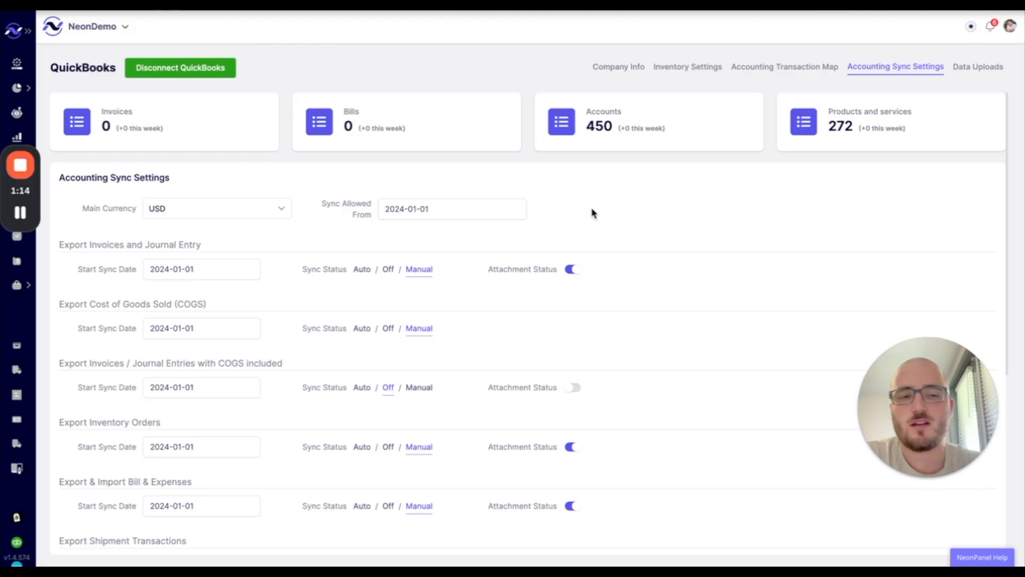
# Set the Sync Allowed From date to 2025-01-01 in the accounting sync settings.
pyautogui.click(451, 215)
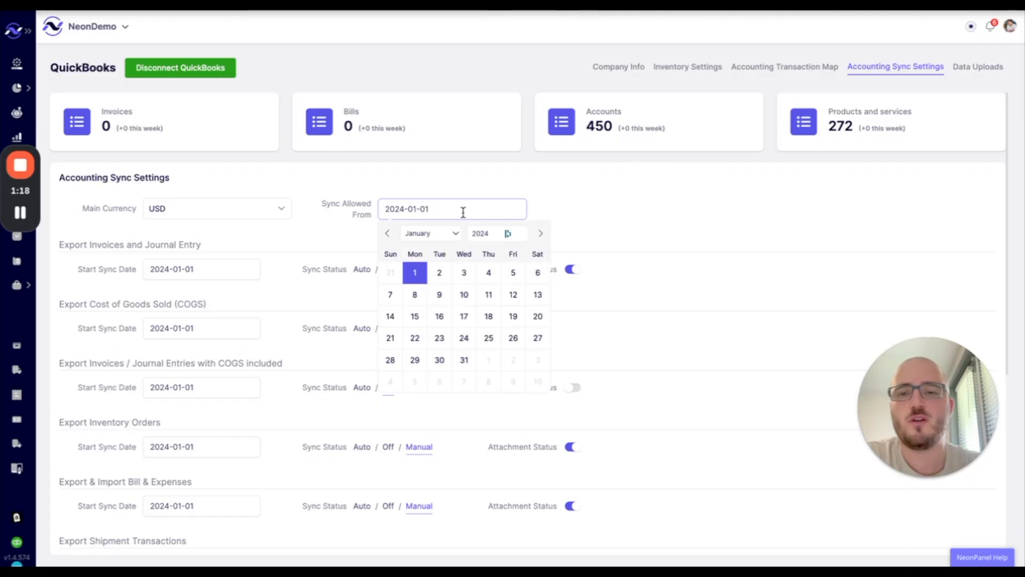
pyautogui.click(597, 213)
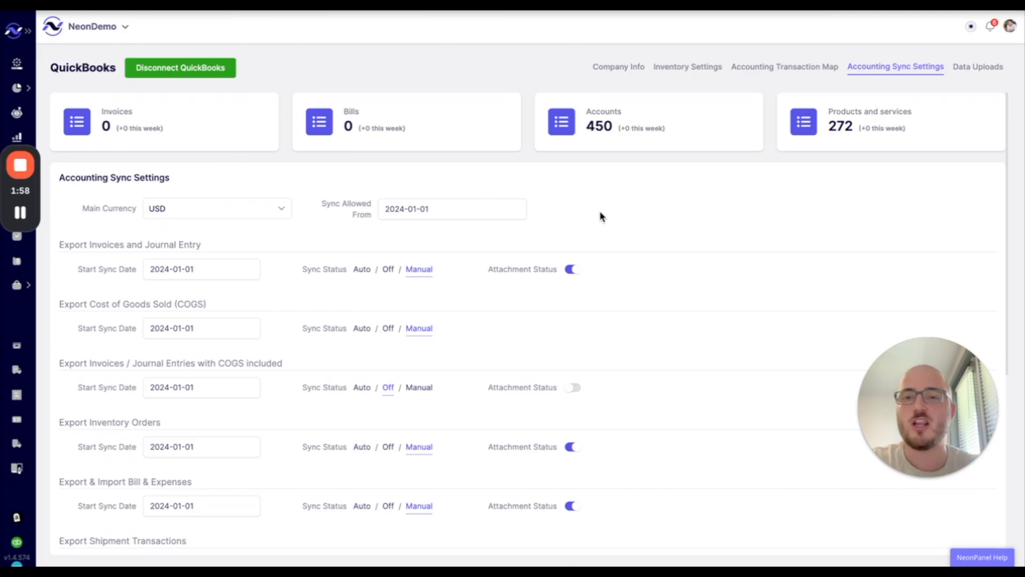
pyautogui.click(456, 213)
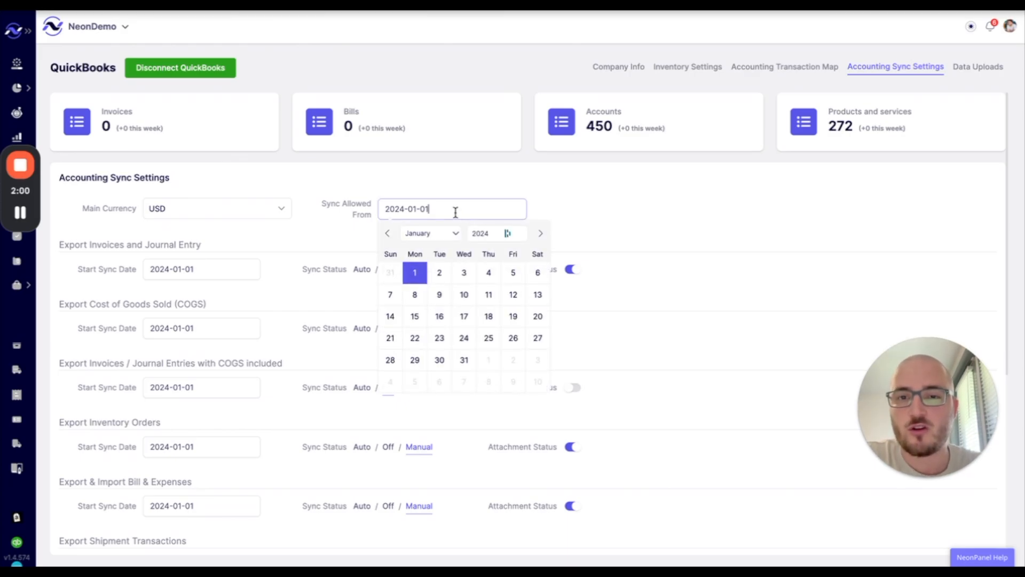
pyautogui.click(521, 230)
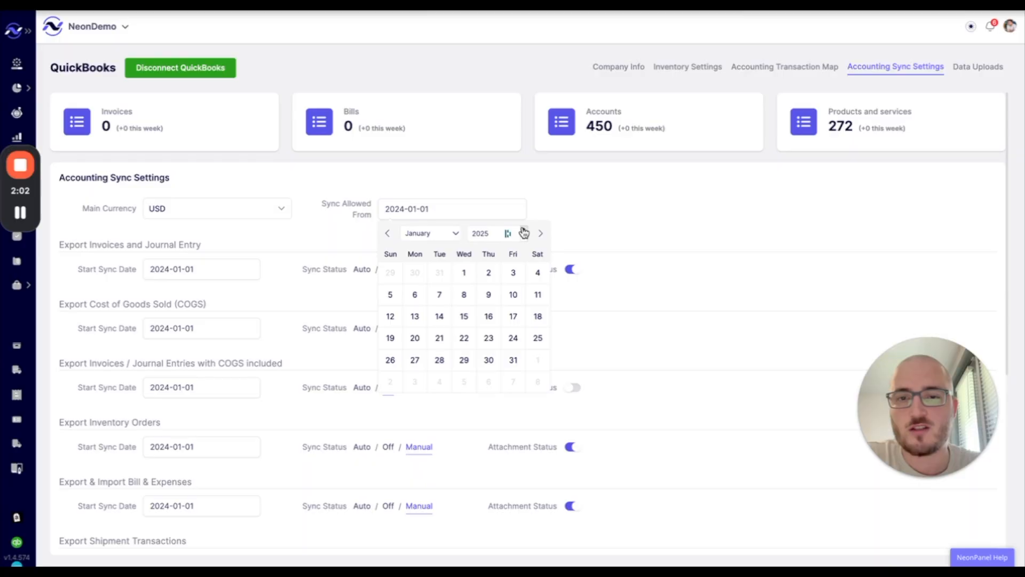
pyautogui.click(474, 273)
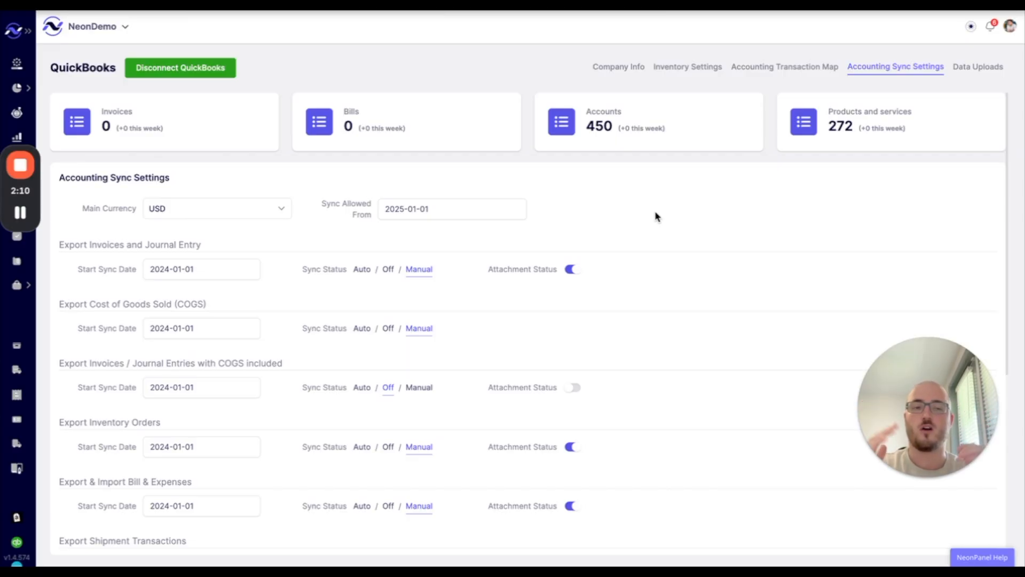
# Set the Start Sync Date for Export Cost of Goods Sold (COGS) to 2025-05-01.
pyautogui.scroll(-5, 656, 213)
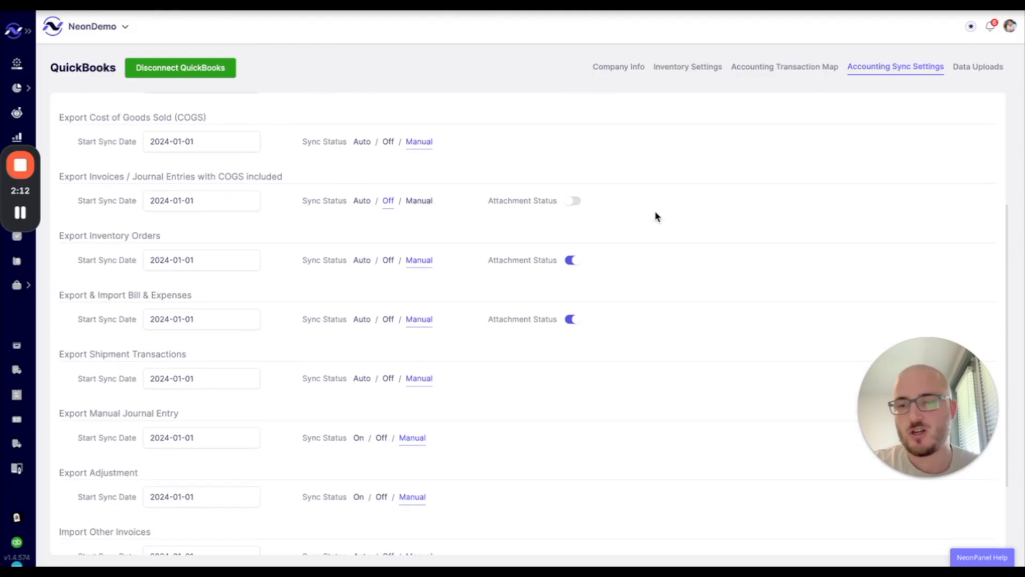
pyautogui.scroll(4, 655, 214)
pyautogui.scroll(2, 655, 212)
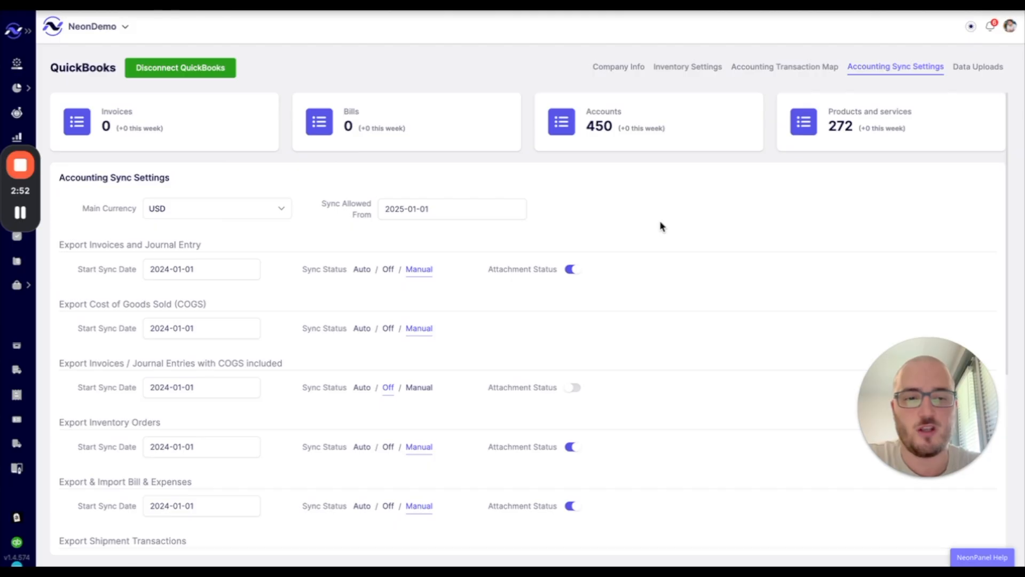
pyautogui.scroll(-2, 661, 227)
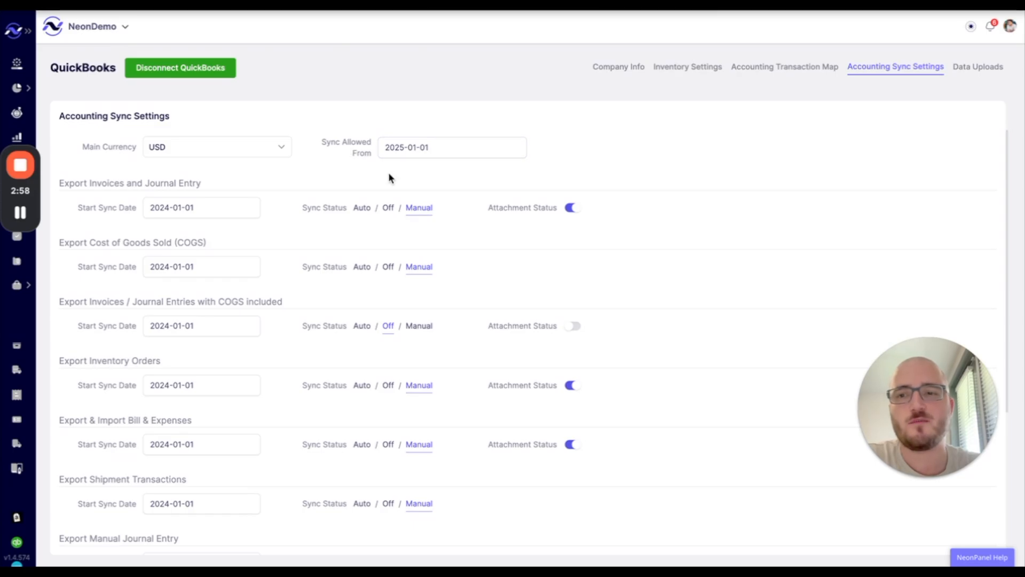
pyautogui.scroll(-1, 309, 235)
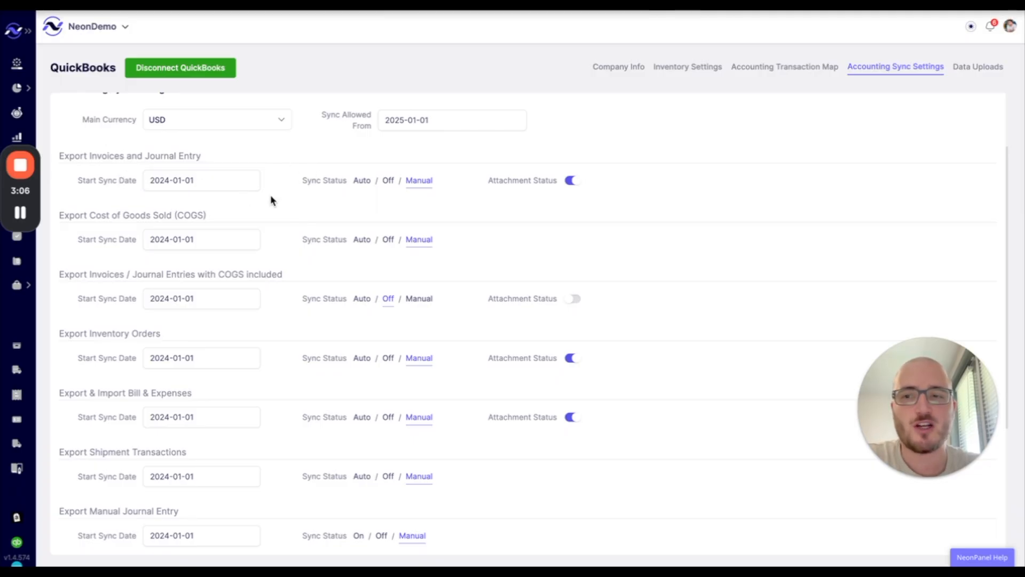
pyautogui.scroll(1, 271, 194)
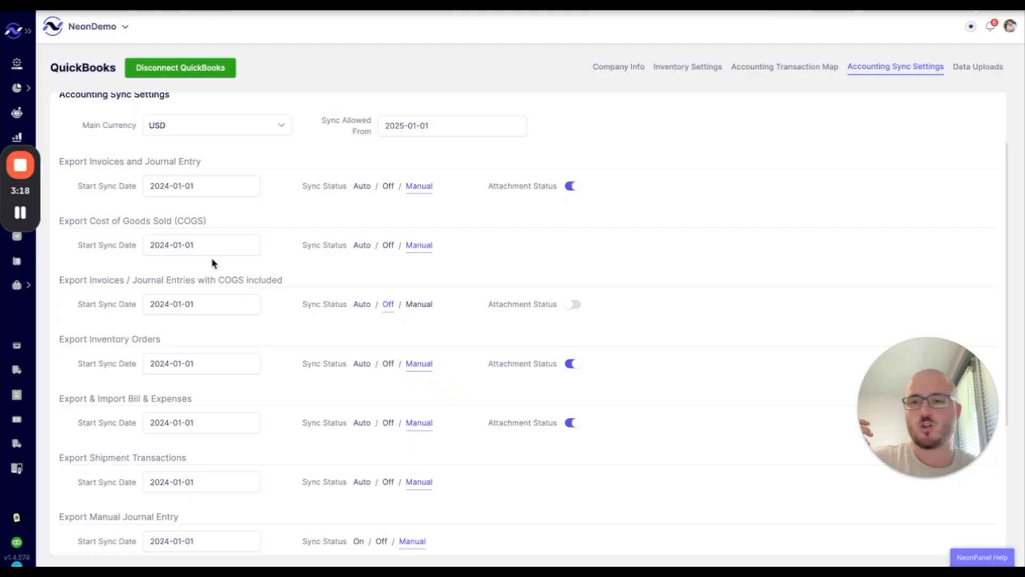
pyautogui.click(207, 239)
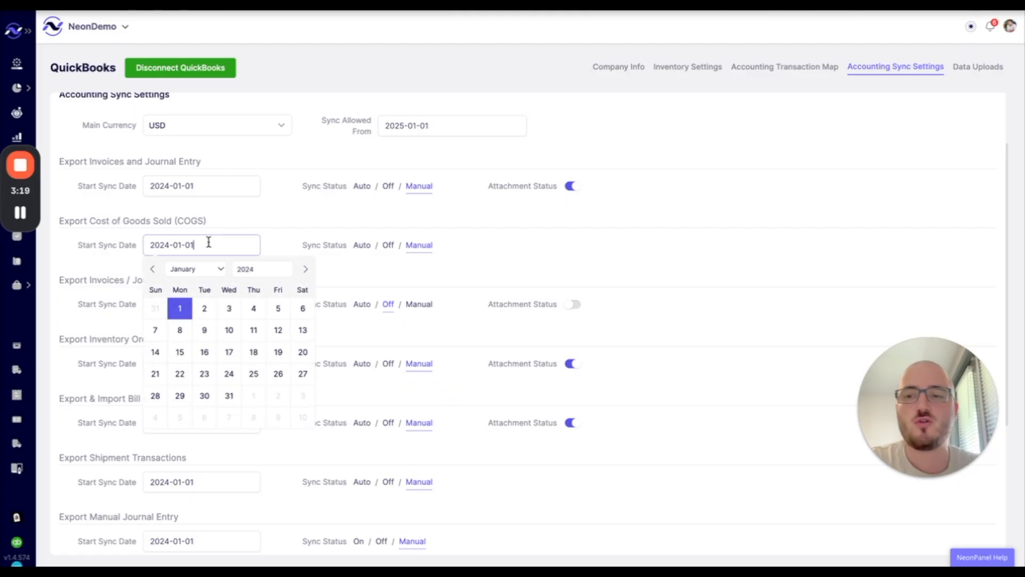
pyautogui.click(305, 270)
pyautogui.click(306, 270)
pyautogui.click(306, 270)
pyautogui.click(306, 271)
pyautogui.click(290, 267)
pyautogui.click(251, 310)
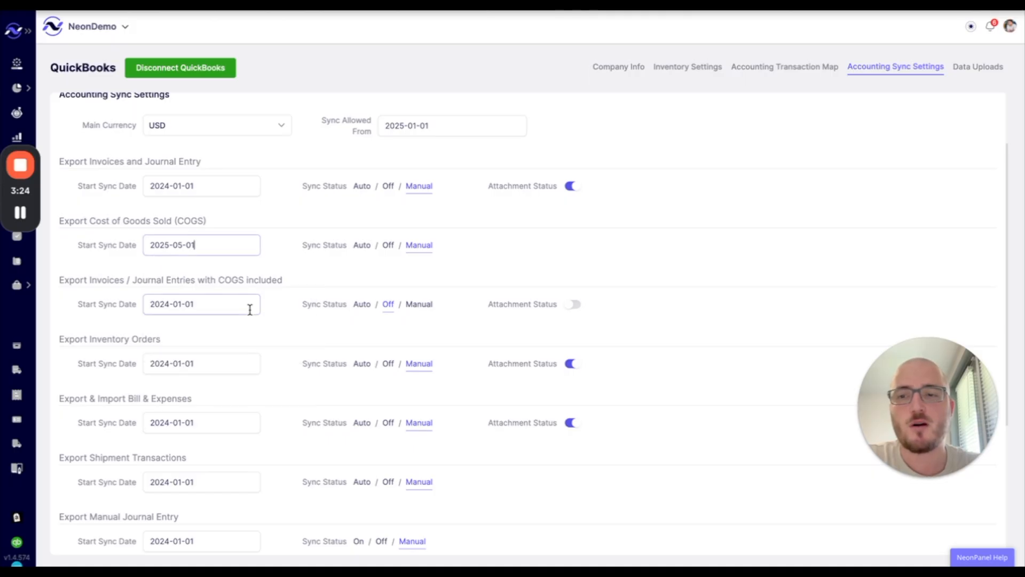
pyautogui.click(659, 248)
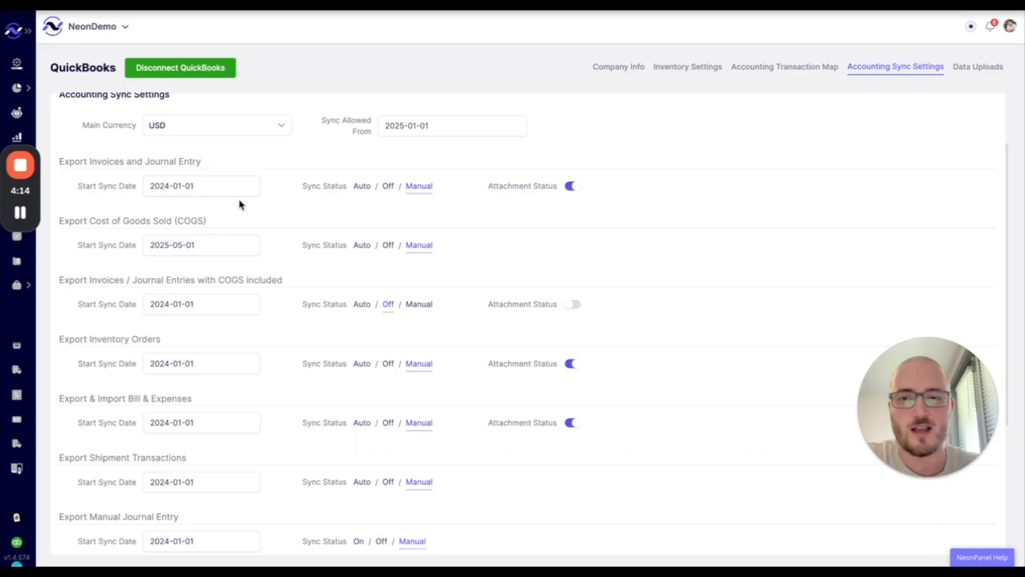
# Review the start sync date, sync status and attachment status of each export and import document type.
pyautogui.scroll(-4, 251, 223)
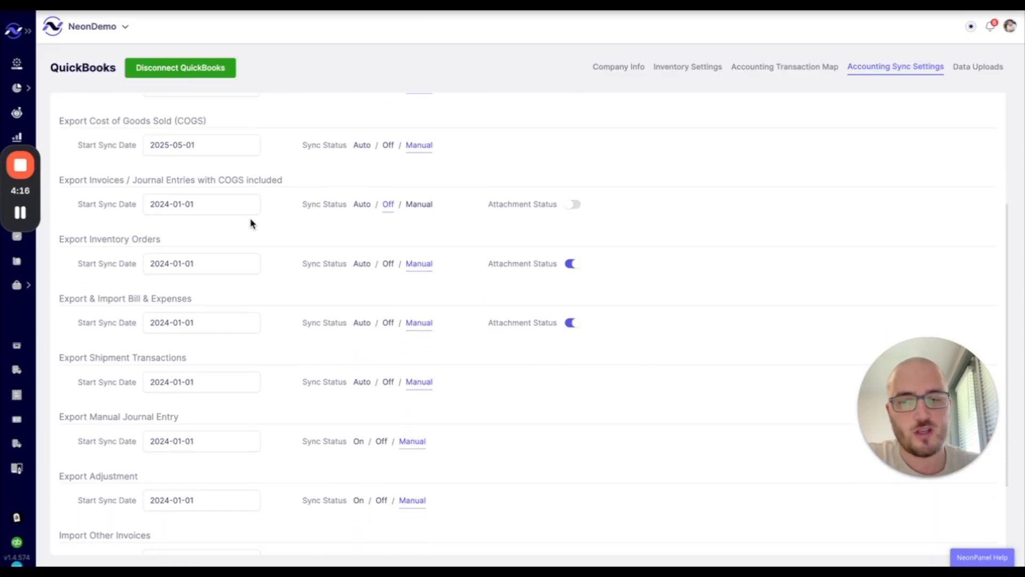
pyautogui.scroll(4, 239, 313)
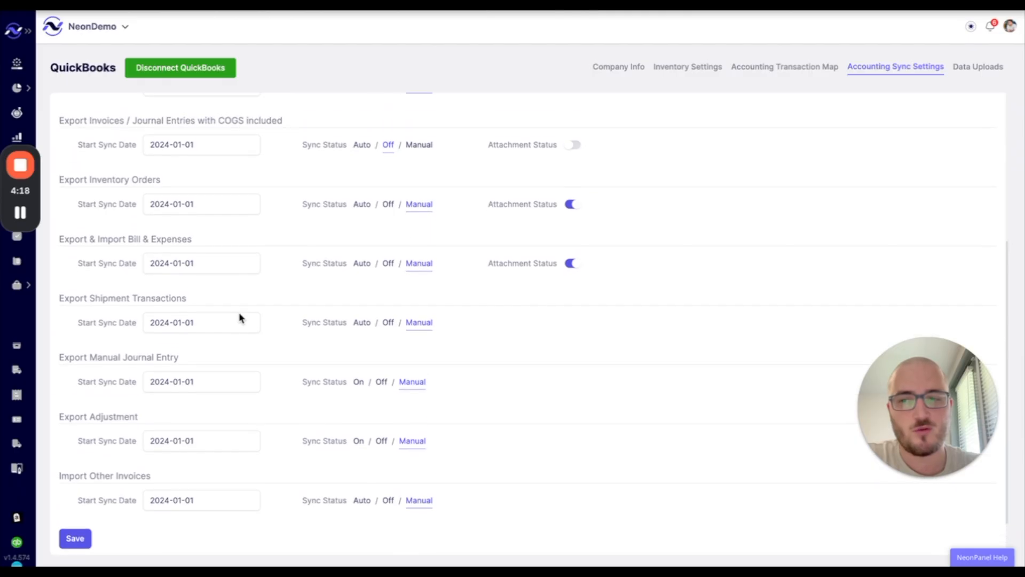
pyautogui.scroll(1, 239, 313)
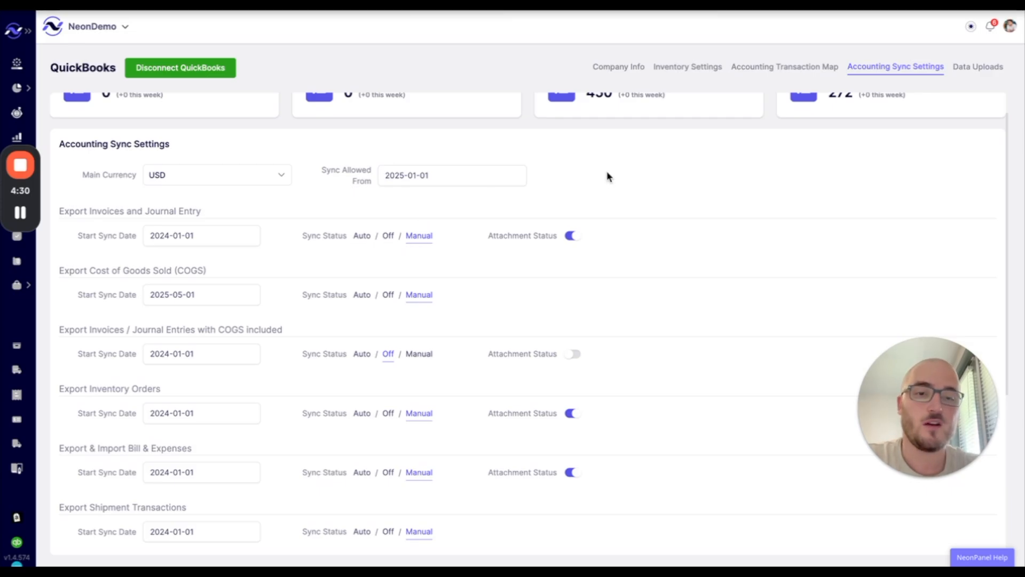
pyautogui.scroll(1, 609, 175)
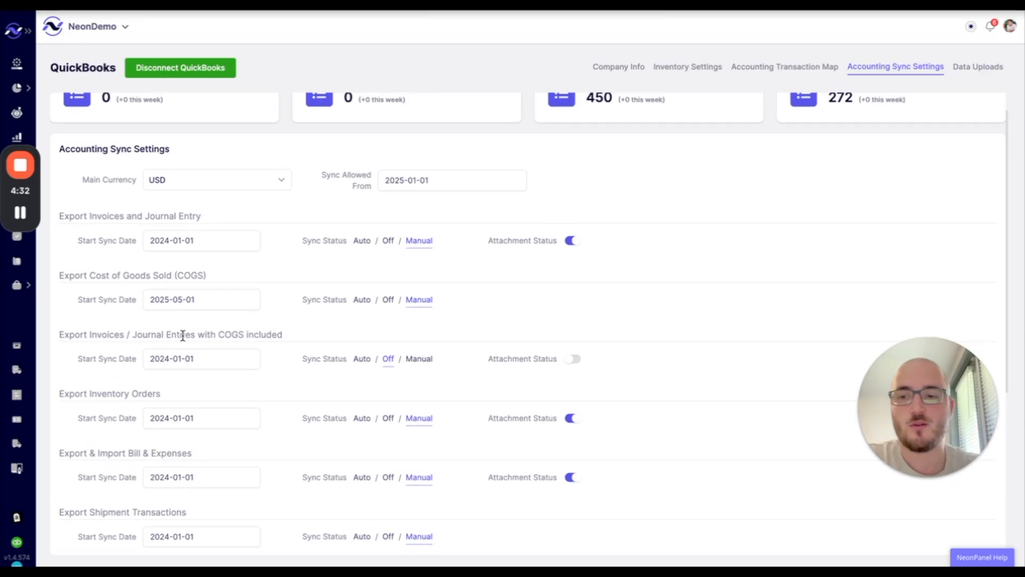
pyautogui.scroll(-1, 160, 335)
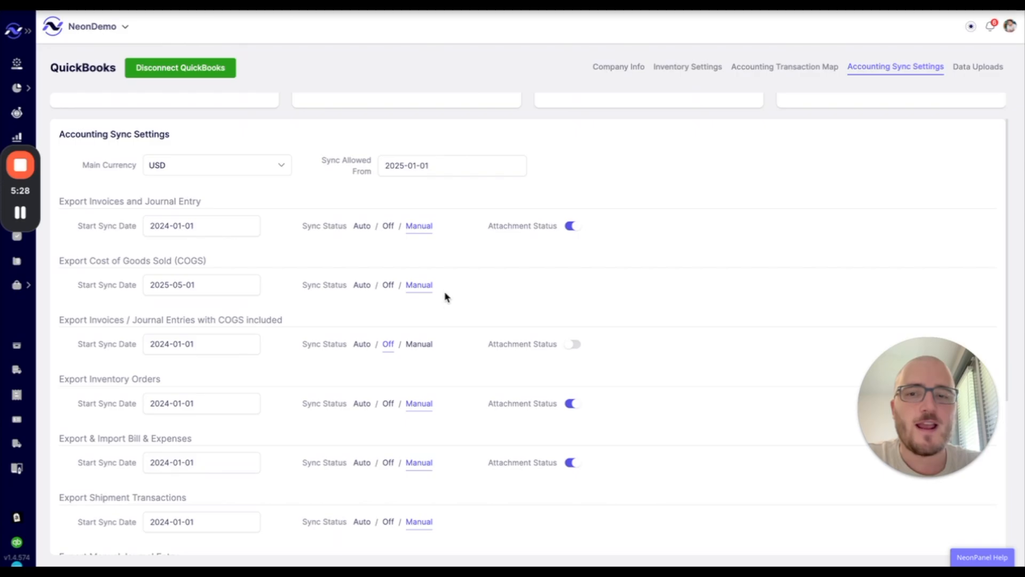
pyautogui.scroll(-1, 382, 341)
pyautogui.scroll(2, 380, 345)
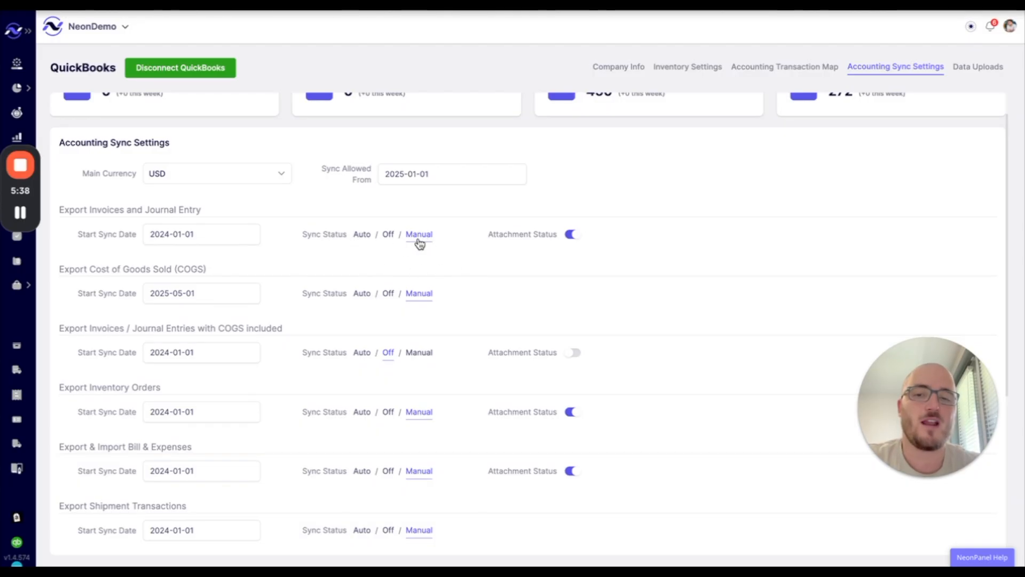
pyautogui.scroll(1, 419, 242)
pyautogui.scroll(1, 697, 256)
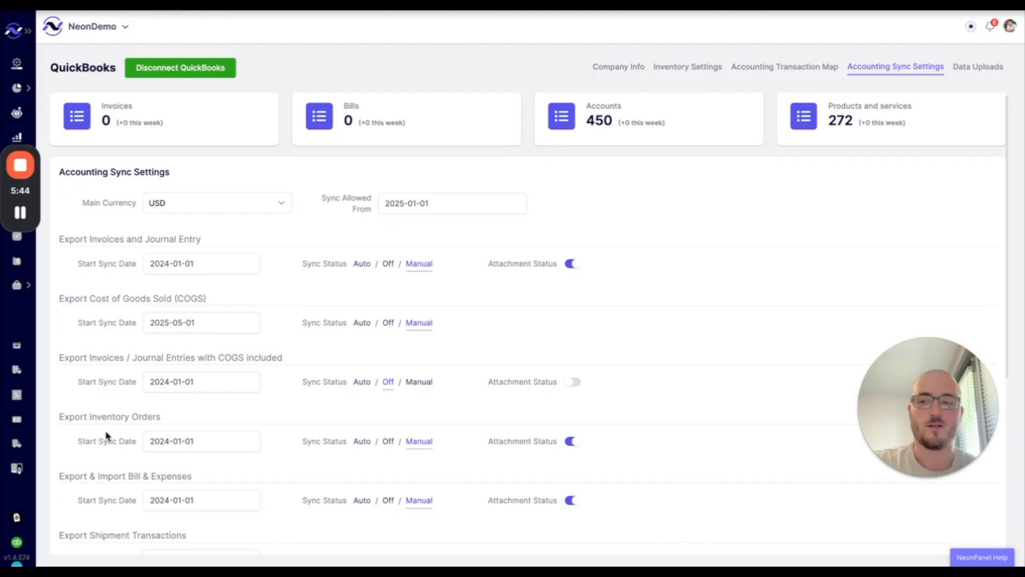
# Open the bookkeeping Register in a new browser tab and view the entries of the $47,500.00 inventory order bill.
pyautogui.scroll(-3, 20, 528)
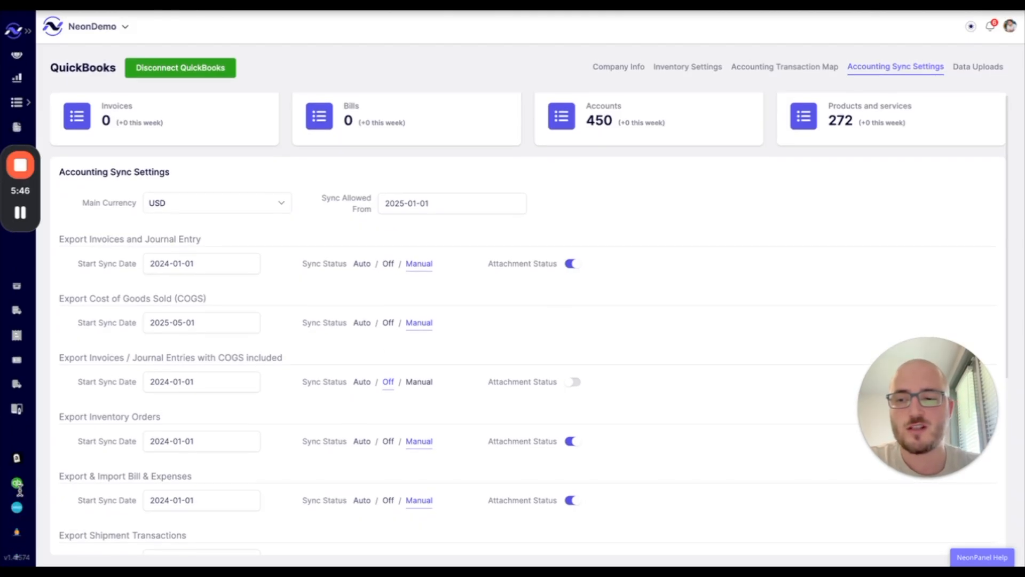
pyautogui.rightClick(20, 519)
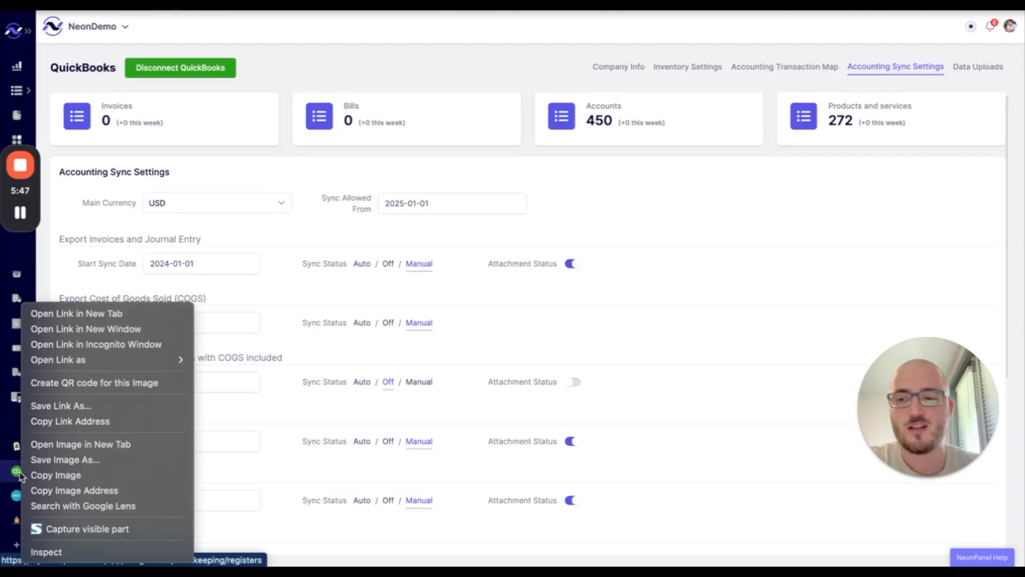
pyautogui.click(68, 314)
pyautogui.hotkey('ctrl', 'Tab')
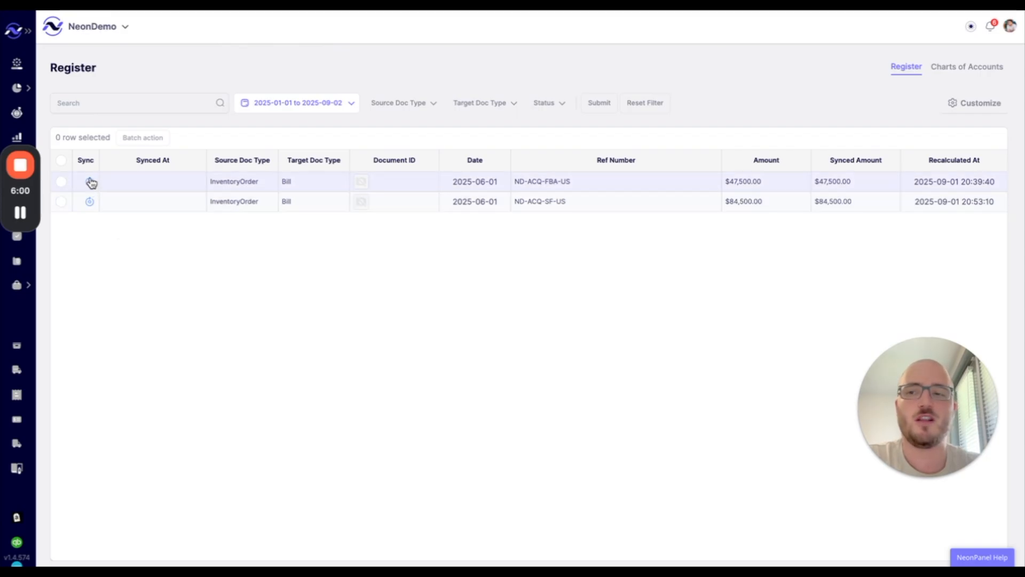
pyautogui.click(596, 185)
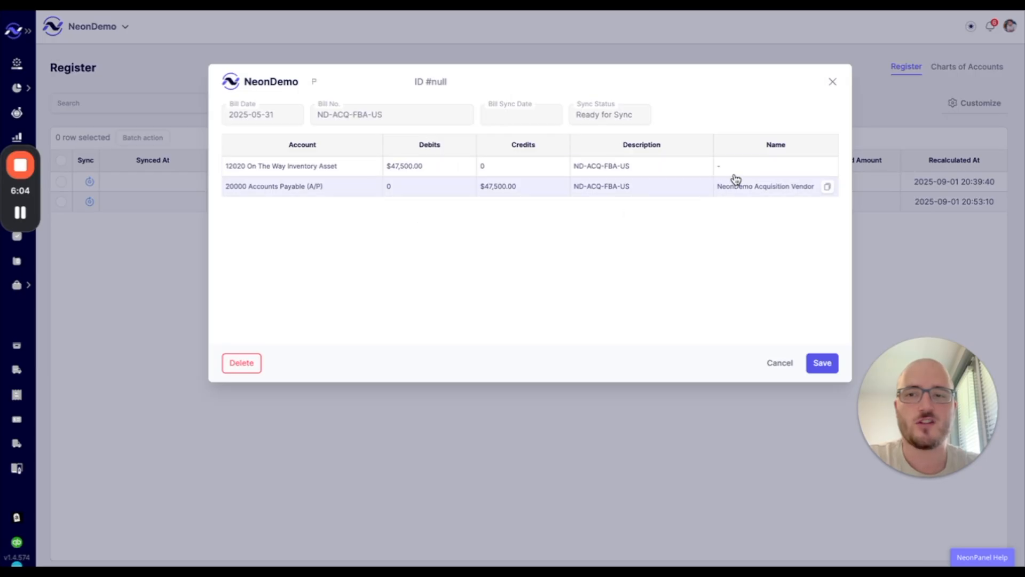
pyautogui.click(833, 81)
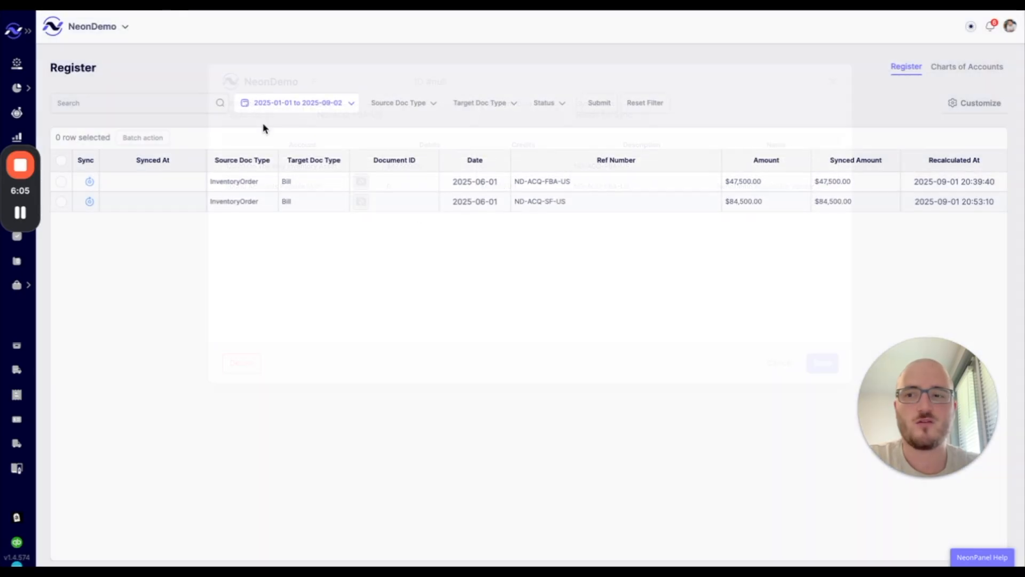
# Try to sync the $47,500.00 inventory order bill manually from the Register.
pyautogui.click(89, 182)
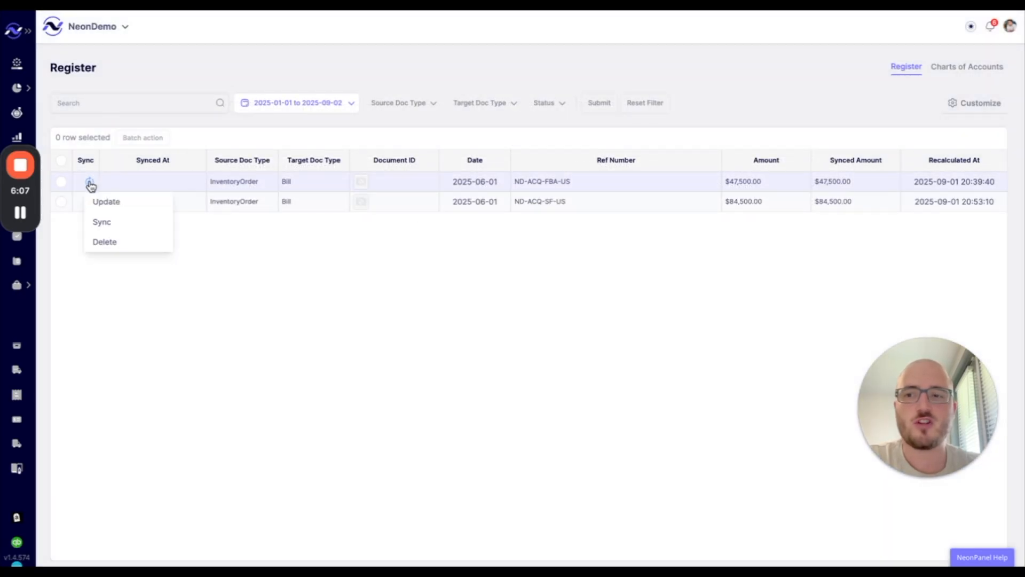
pyautogui.click(109, 223)
pyautogui.click(646, 170)
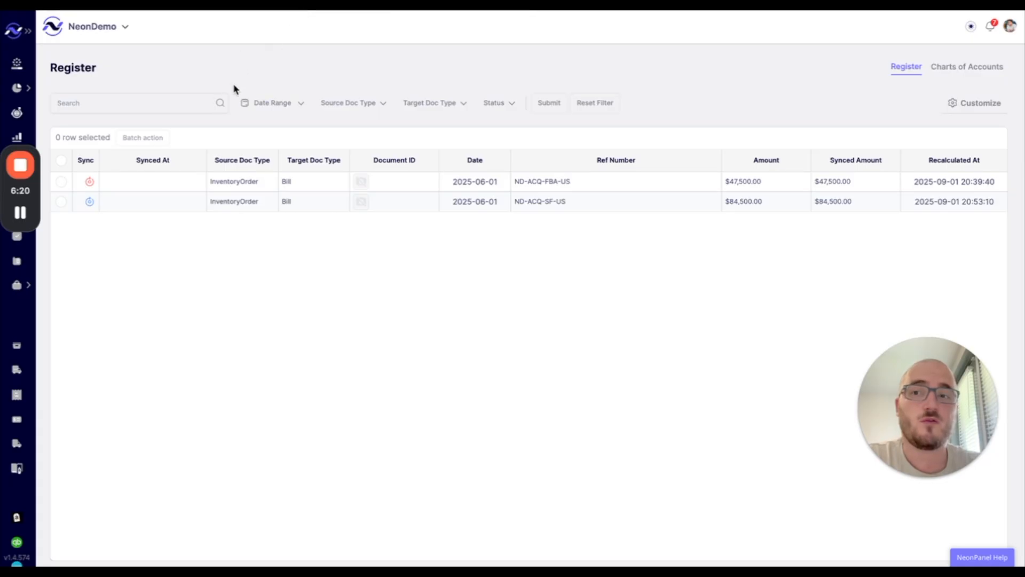
# Return to the QuickBooks accounting sync settings, check the sync statuses and save the settings.
pyautogui.hotkey('ctrl', 'Tab')
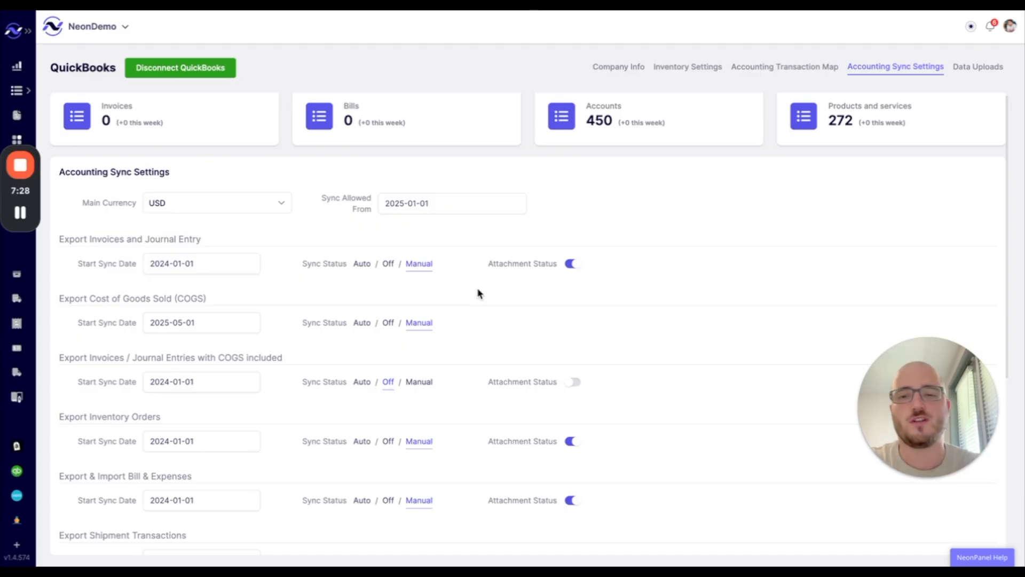
pyautogui.scroll(-1, 478, 294)
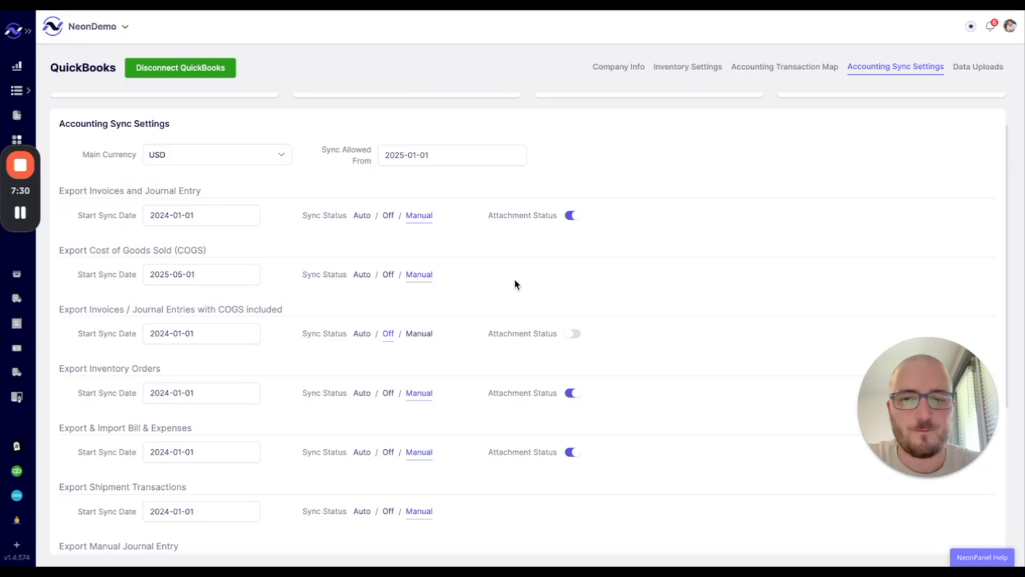
pyautogui.scroll(-2, 435, 267)
pyautogui.scroll(-2, 476, 373)
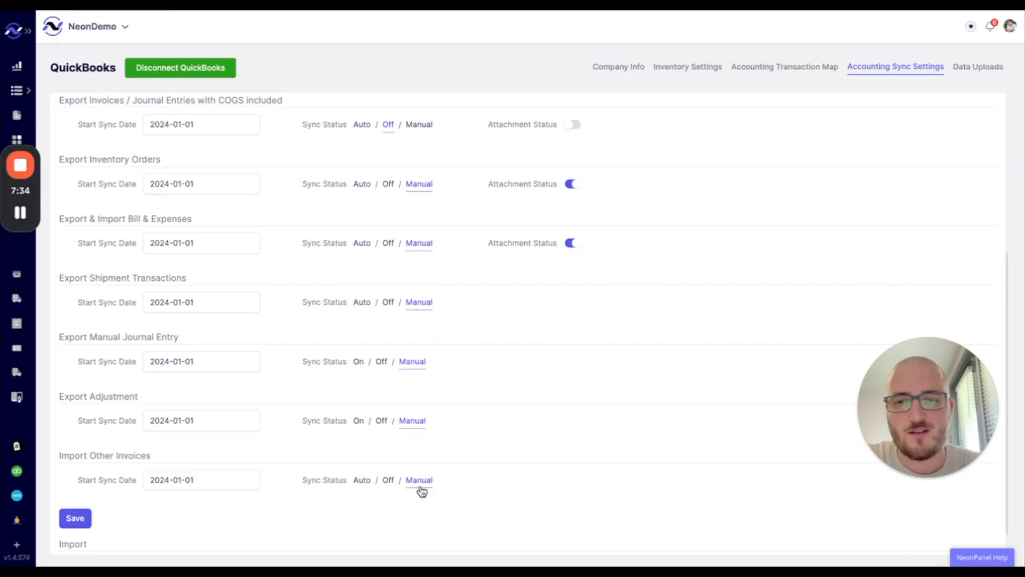
pyautogui.scroll(3, 434, 360)
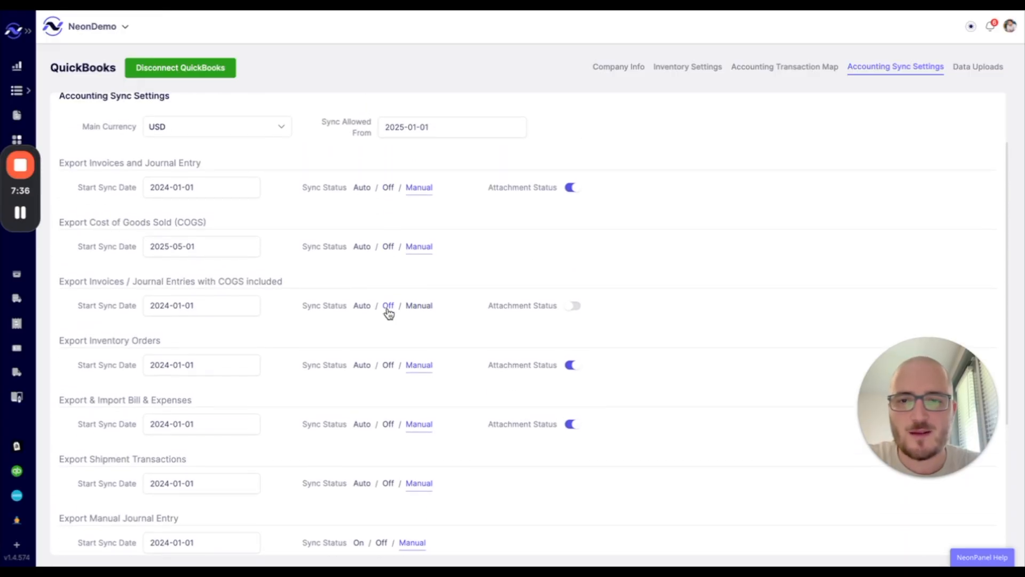
pyautogui.scroll(-4, 392, 318)
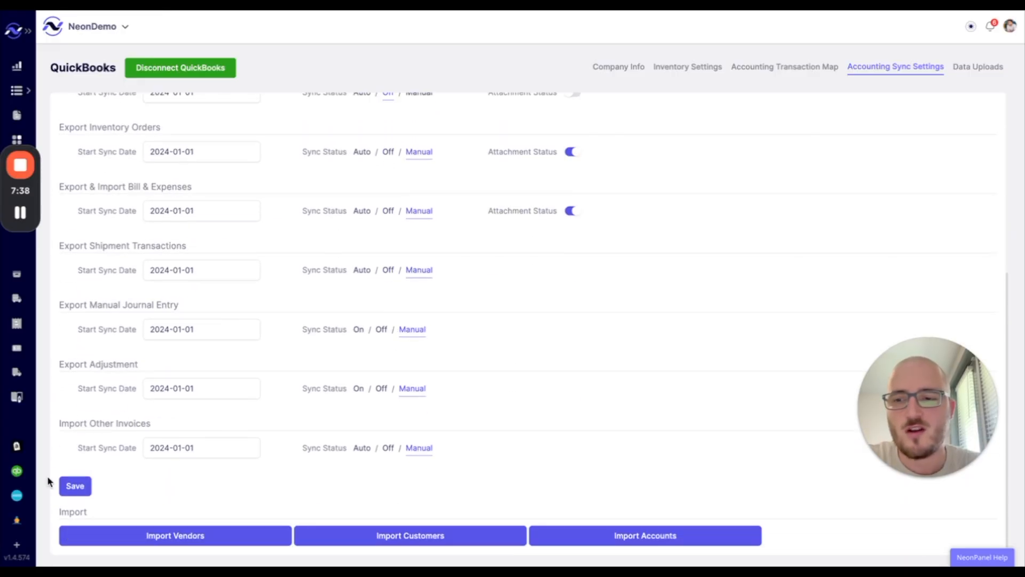
pyautogui.click(75, 490)
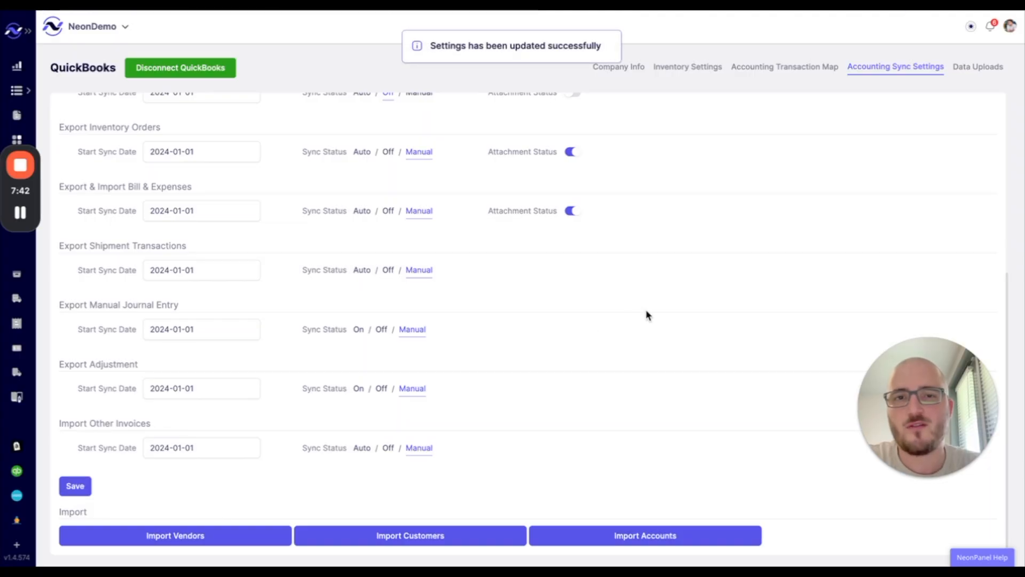
# Mark the Select Integration Settings task as complete on the onboarding page.
pyautogui.scroll(4, 645, 315)
pyautogui.scroll(2, 646, 310)
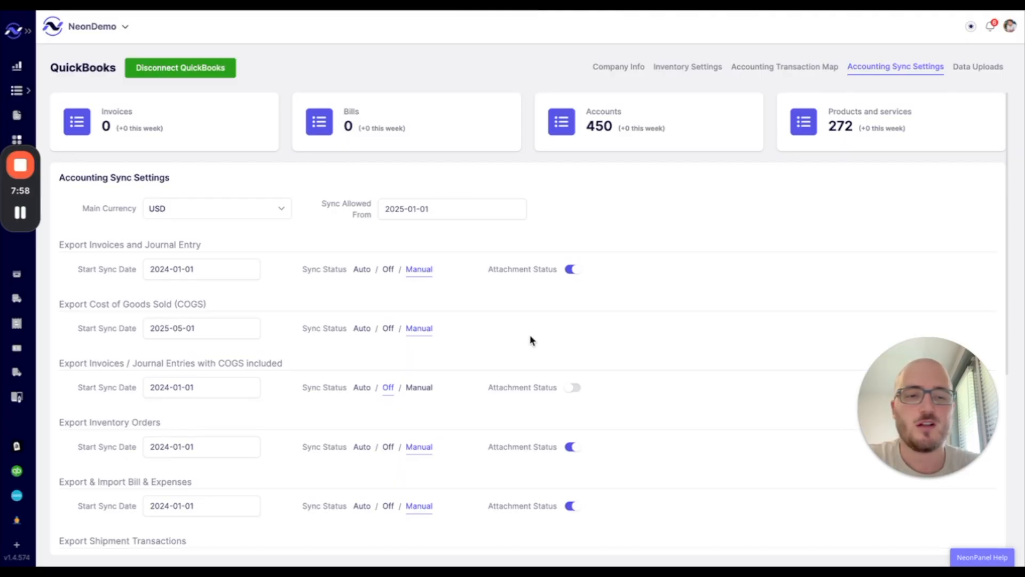
pyautogui.hotkey('ctrl', 'Tab')
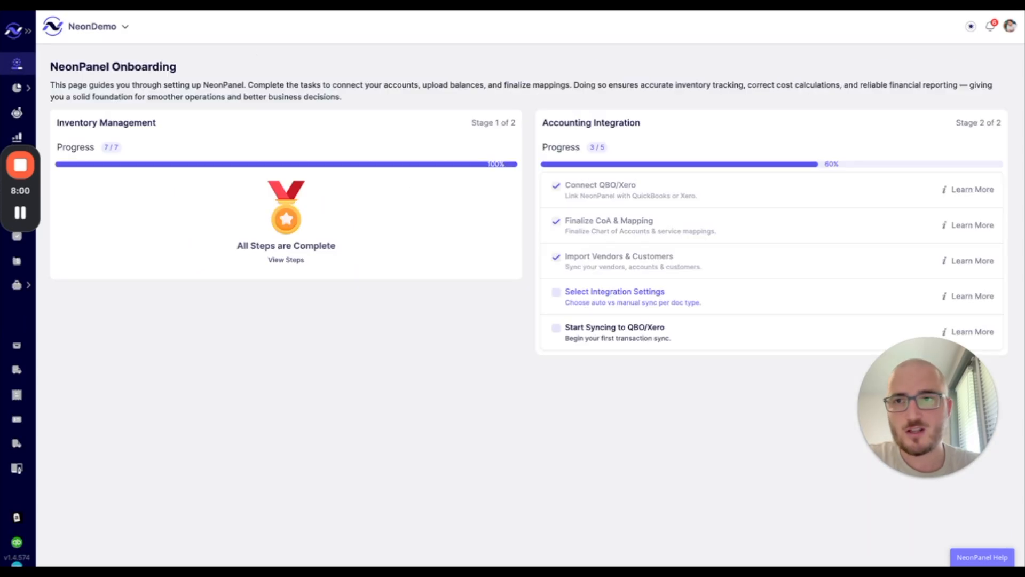
pyautogui.click(557, 293)
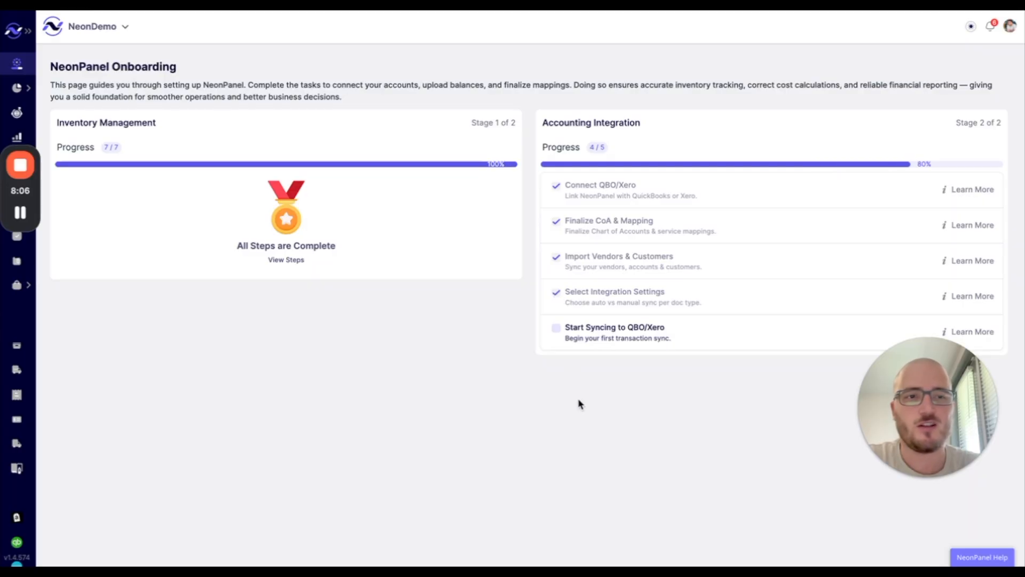